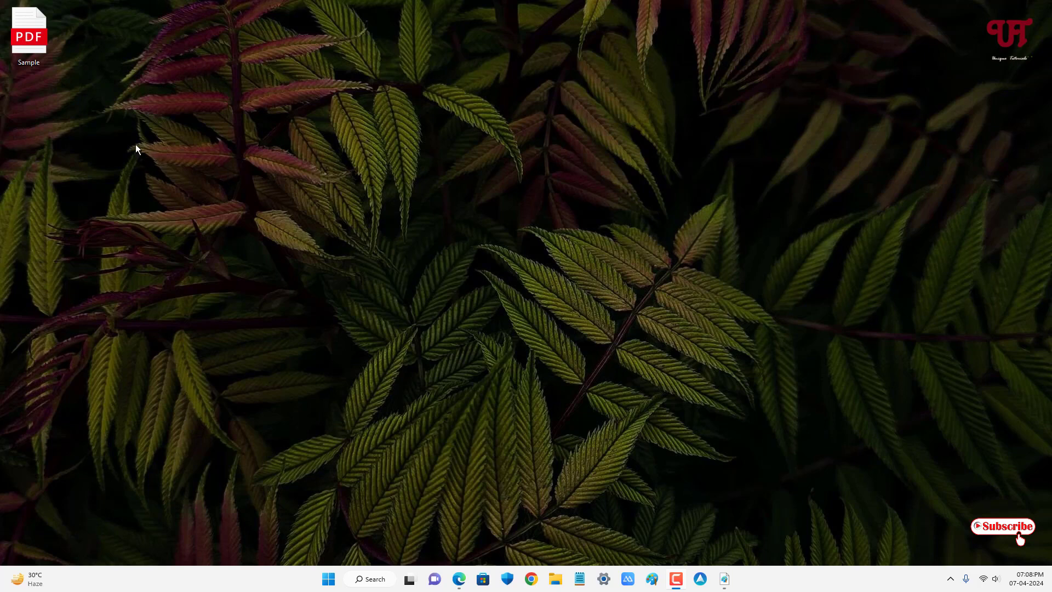
Attempt to delete Sample.pdf from the desktop, hitting the File In Use dialog
{"action": "right_click", "coordinate": [39, 48]}
{"action": "left_click", "coordinate": [140, 65]}
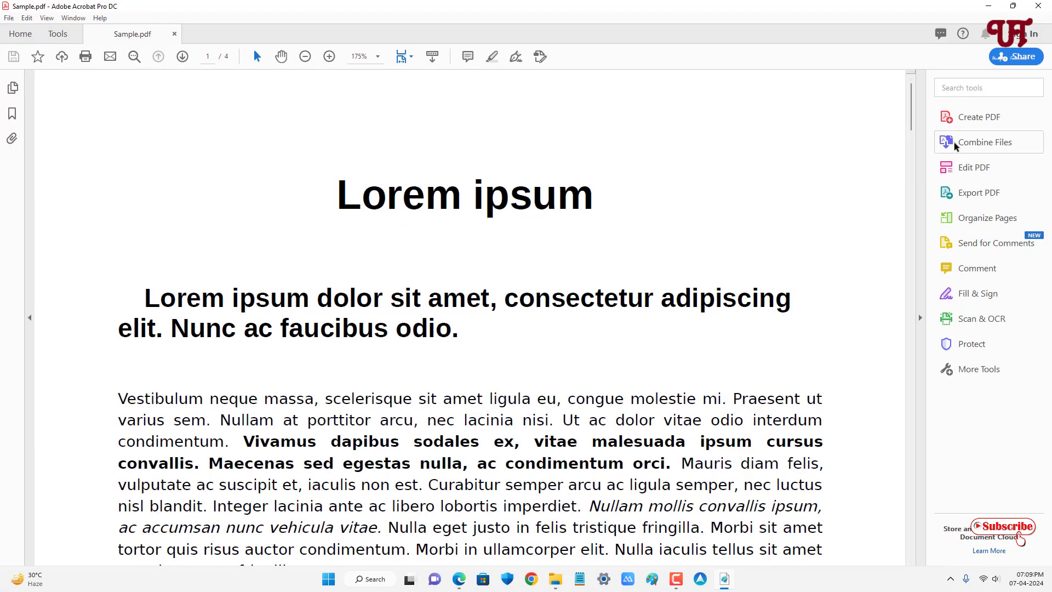
Close Acrobat, delete Sample.pdf, then undo with Ctrl+Z to restore it on the desktop
{"action": "left_click", "coordinate": [1029, 10]}
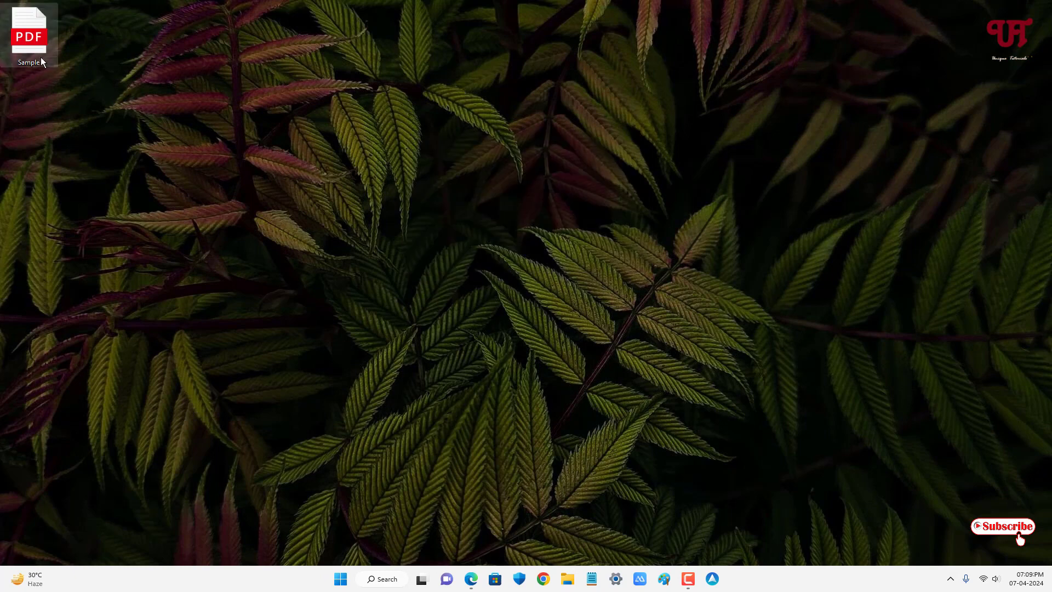
{"action": "right_click", "coordinate": [40, 56]}
{"action": "left_click", "coordinate": [138, 69]}
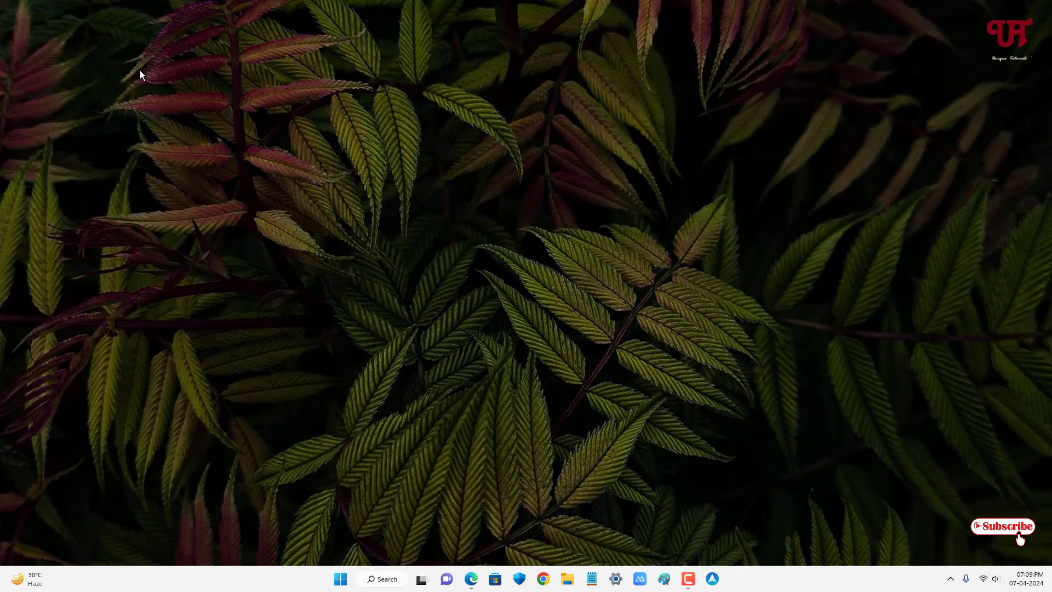
{"action": "key", "text": "ctrl+z"}
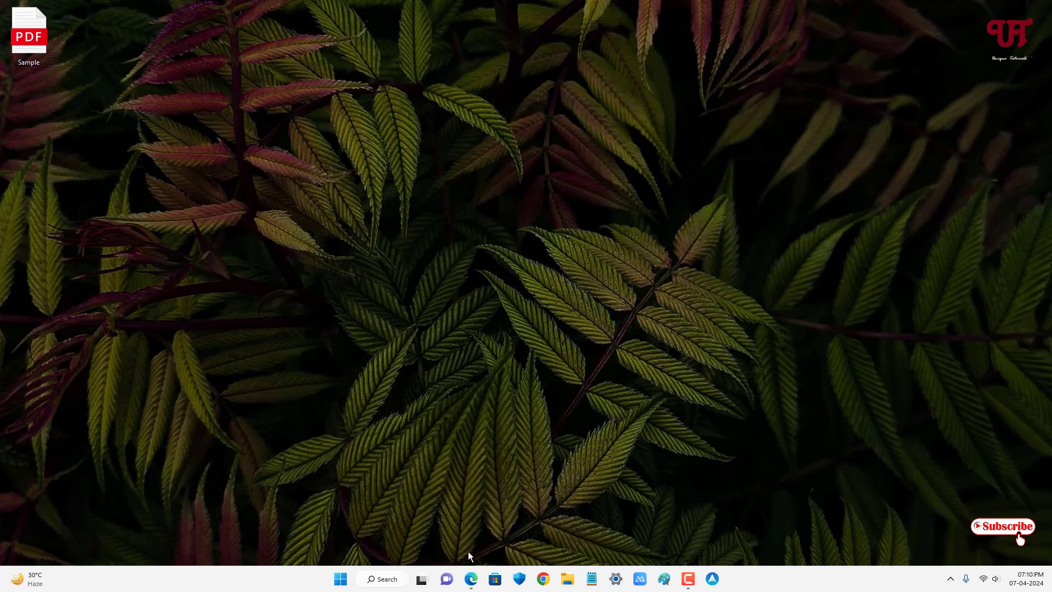
From the Google results, reach lockhunter.com's Download page and get LockHunter Portable
{"action": "left_click", "coordinate": [471, 578]}
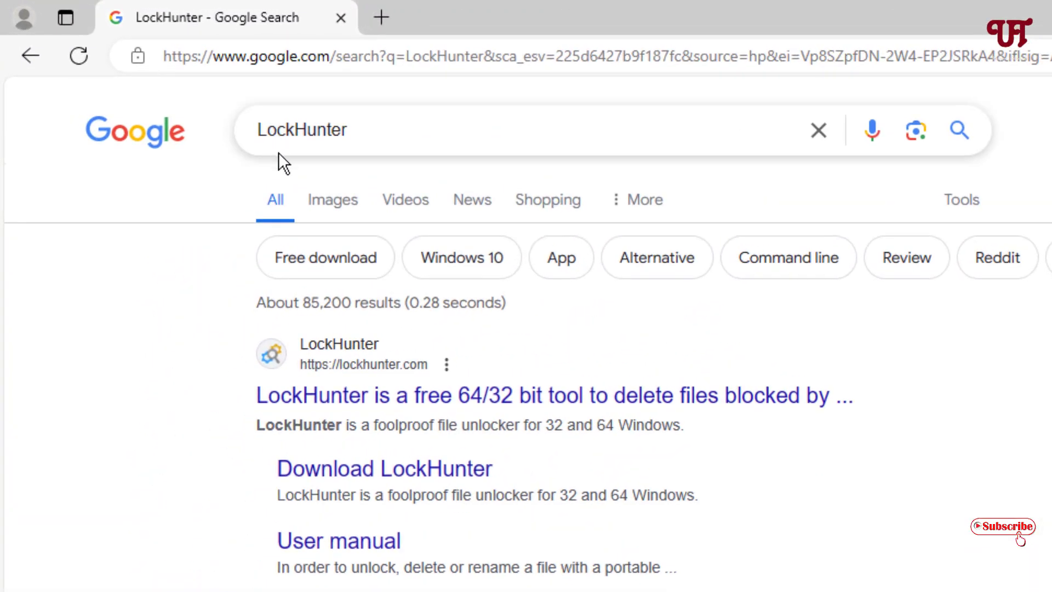
{"action": "left_click", "coordinate": [438, 409]}
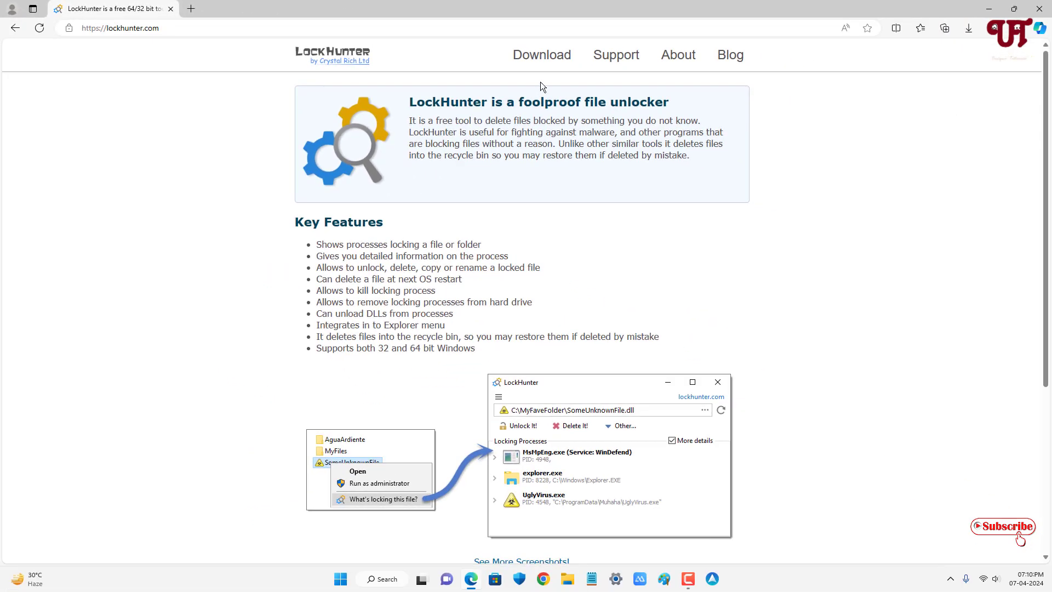
{"action": "left_click", "coordinate": [548, 60]}
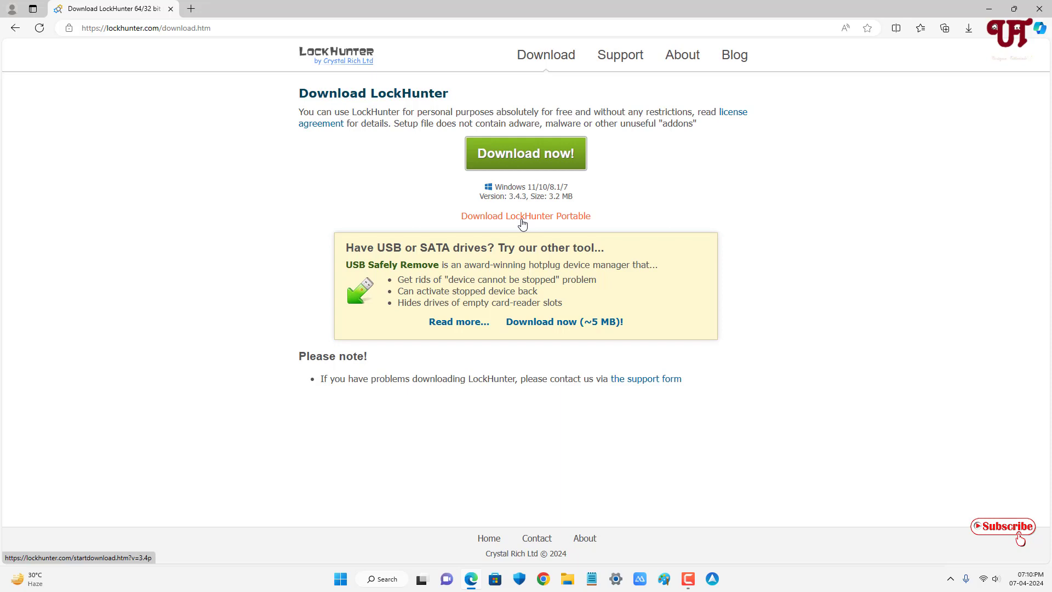
{"action": "left_click", "coordinate": [522, 217]}
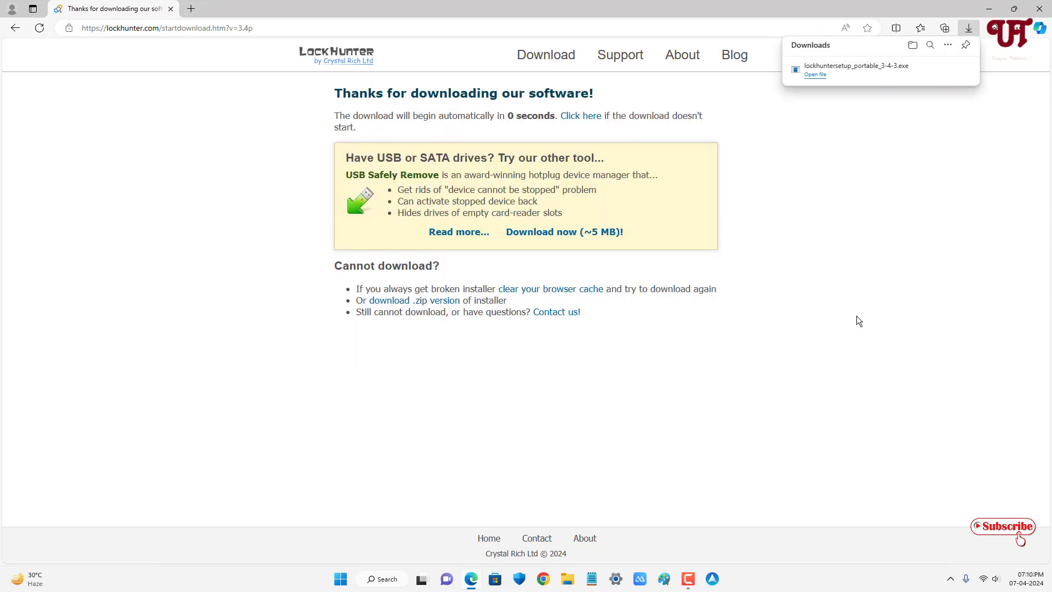
Run the downloaded portable setup to completion, landing in the LockHunter Portable folder
{"action": "left_click", "coordinate": [932, 73]}
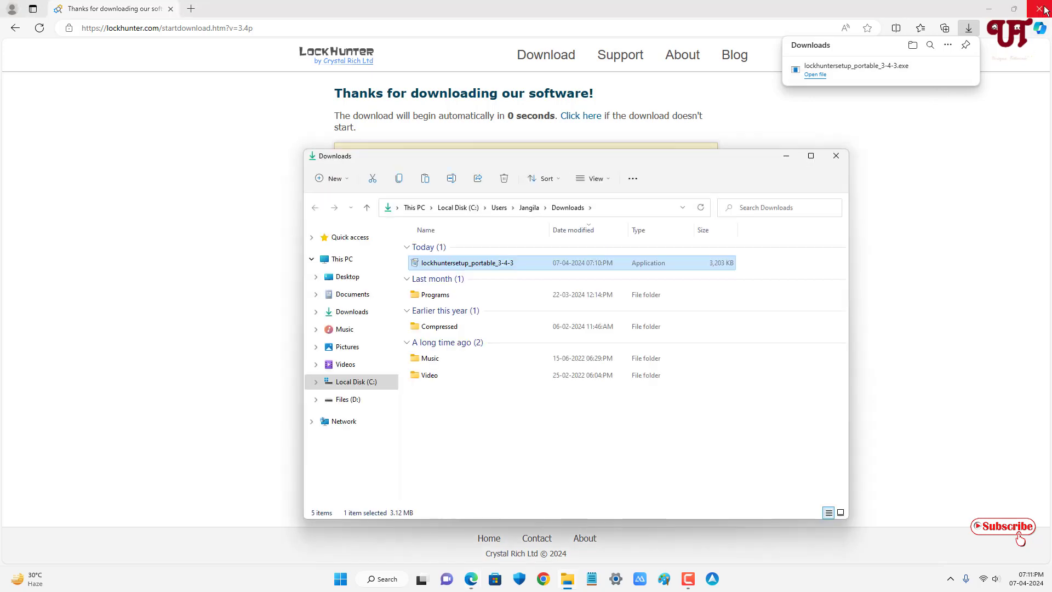
{"action": "left_click", "coordinate": [1045, 11]}
{"action": "double_click", "coordinate": [506, 263]}
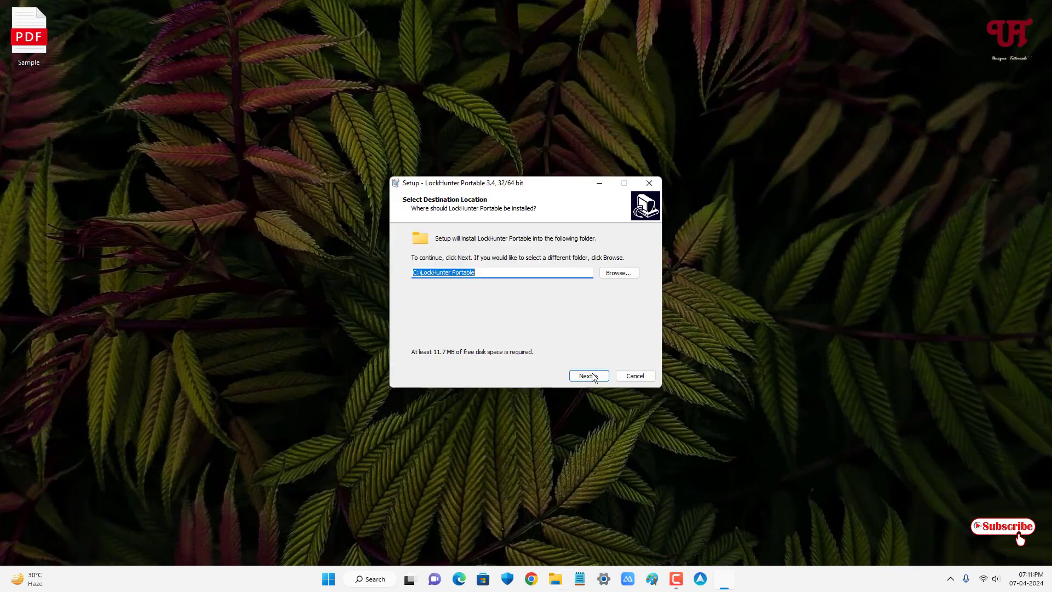
{"action": "left_click", "coordinate": [590, 376]}
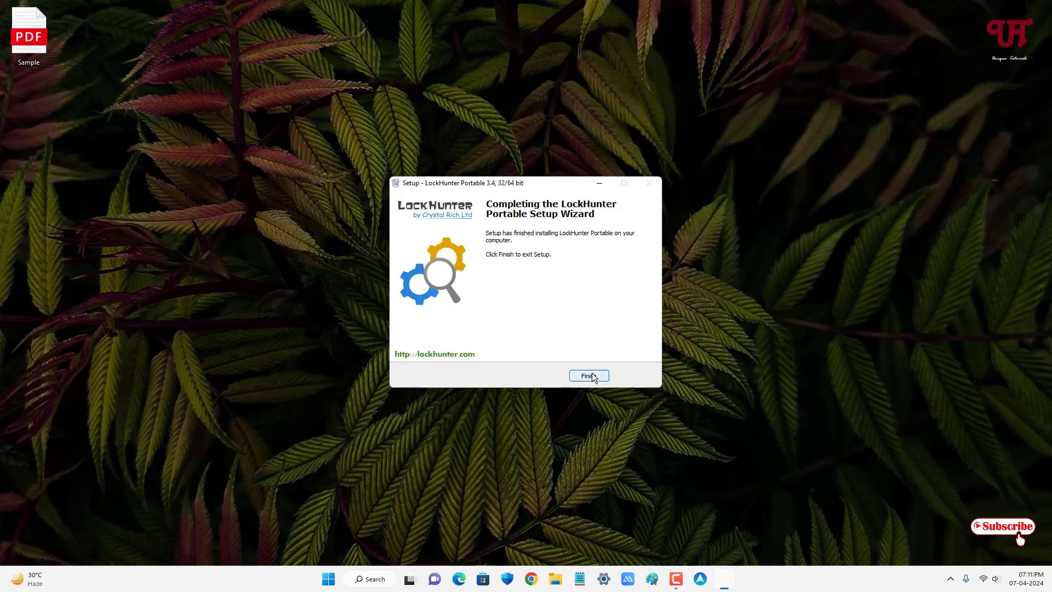
{"action": "left_click", "coordinate": [590, 375]}
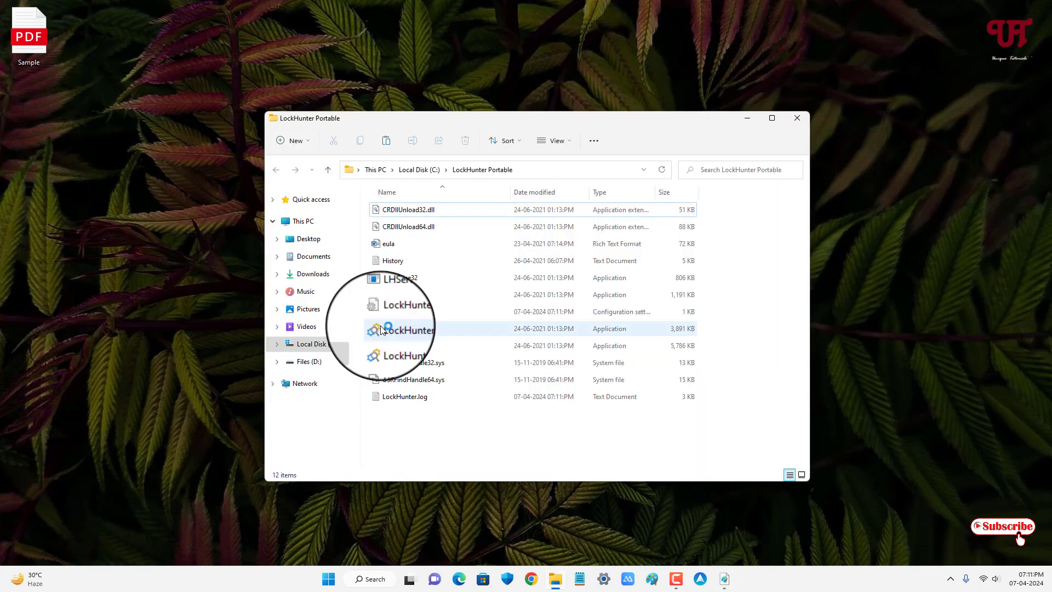
Launch LockHunter64 from the LockHunter Portable folder
{"action": "left_click", "coordinate": [403, 347]}
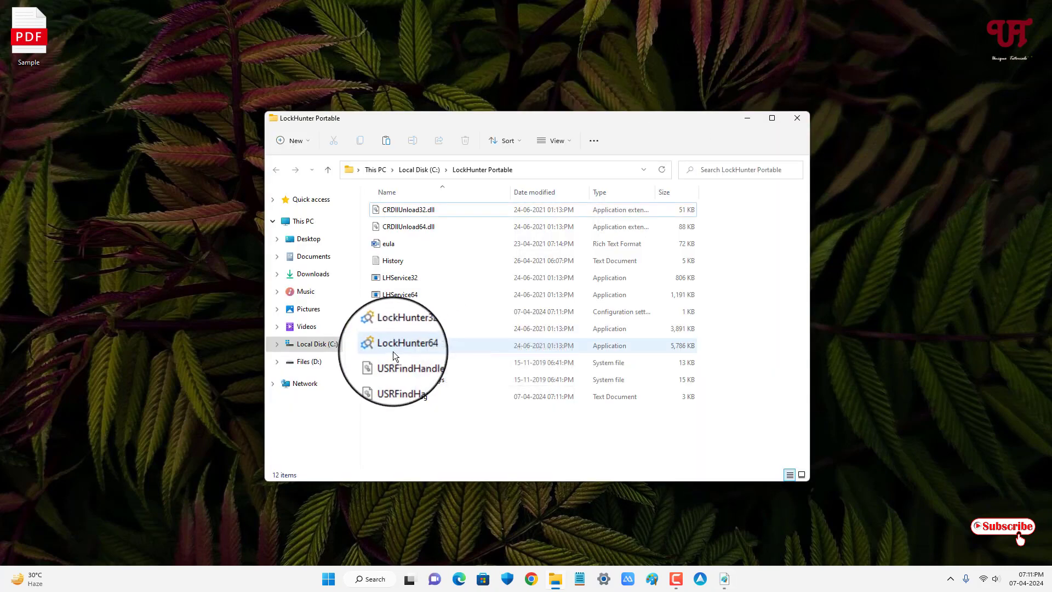
{"action": "left_click", "coordinate": [417, 331]}
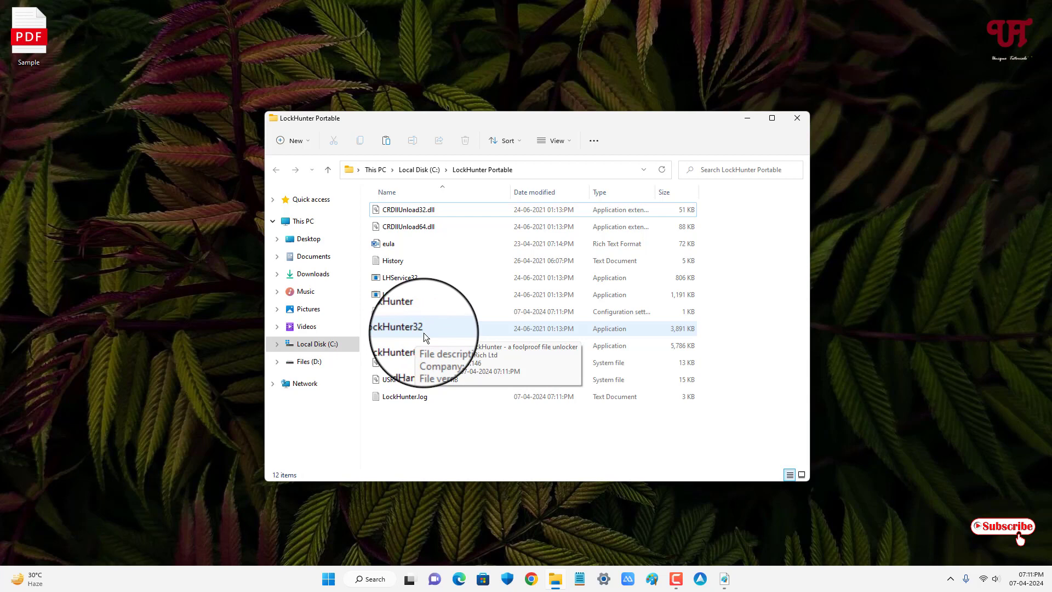
{"action": "left_click", "coordinate": [409, 344]}
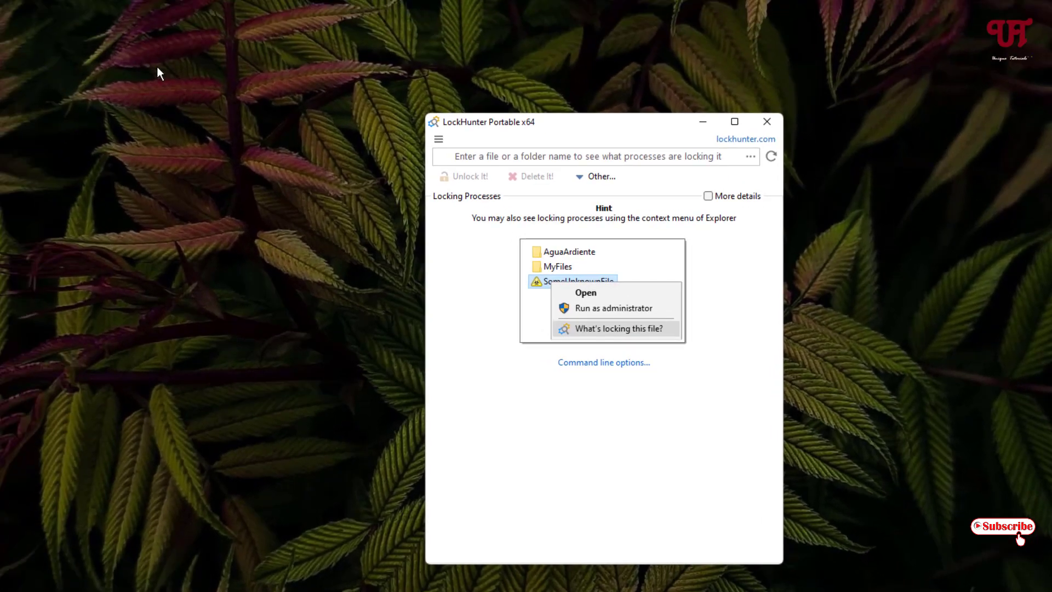
Drop Sample.pdf into LockHunter and unlock it from Acrobat.exe, confirming the data-loss warning
{"action": "mouse_move", "coordinate": [21, 33]}
{"action": "left_mouse_down"}
{"action": "mouse_move", "coordinate": [554, 292]}
{"action": "mouse_move", "coordinate": [593, 343]}
{"action": "left_mouse_up"}
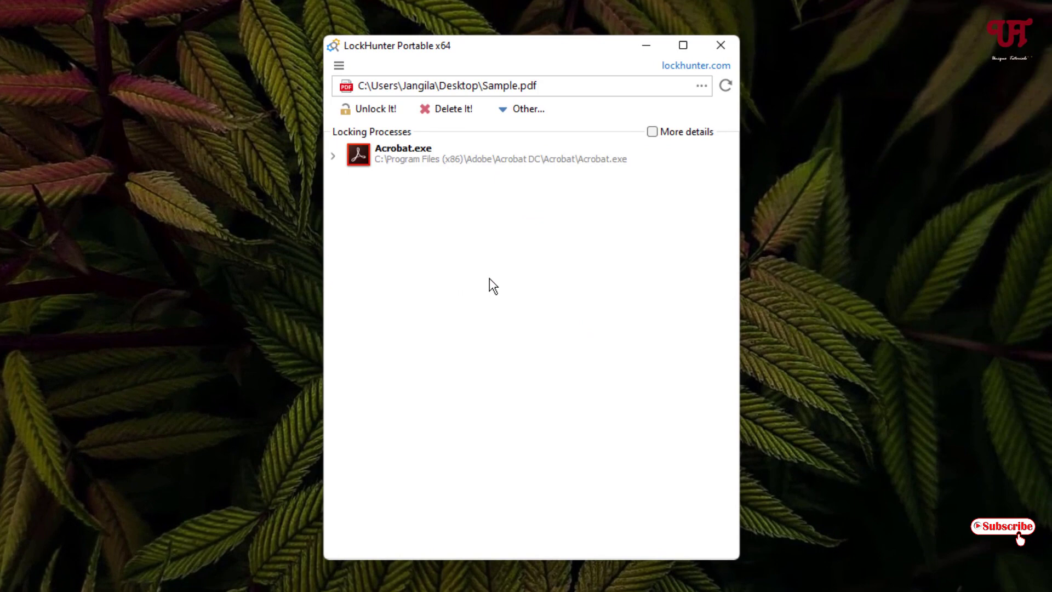
{"action": "left_click", "coordinate": [491, 172]}
{"action": "left_click", "coordinate": [455, 158]}
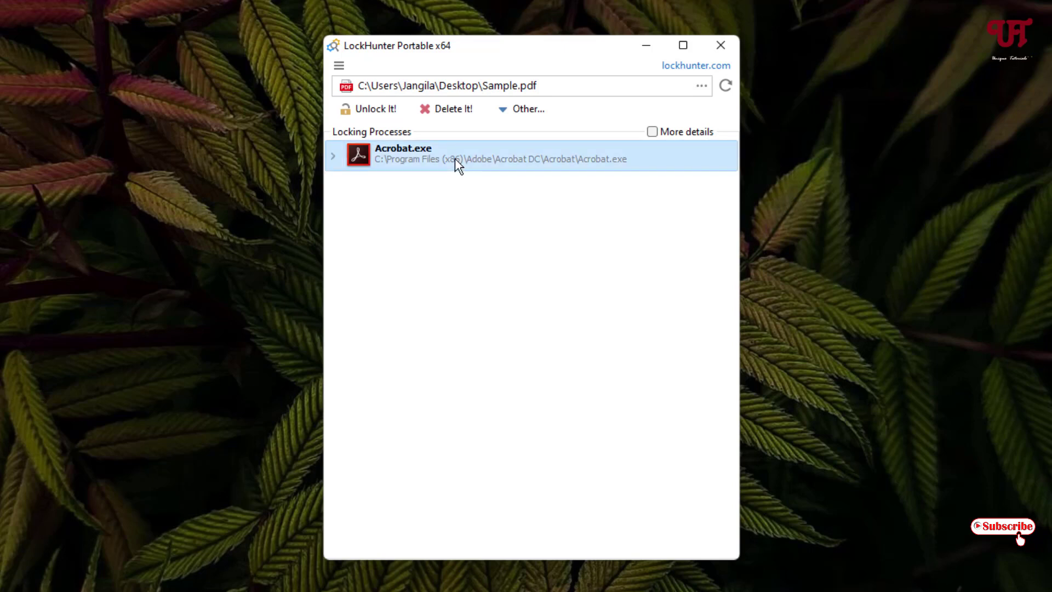
{"action": "left_click", "coordinate": [364, 109]}
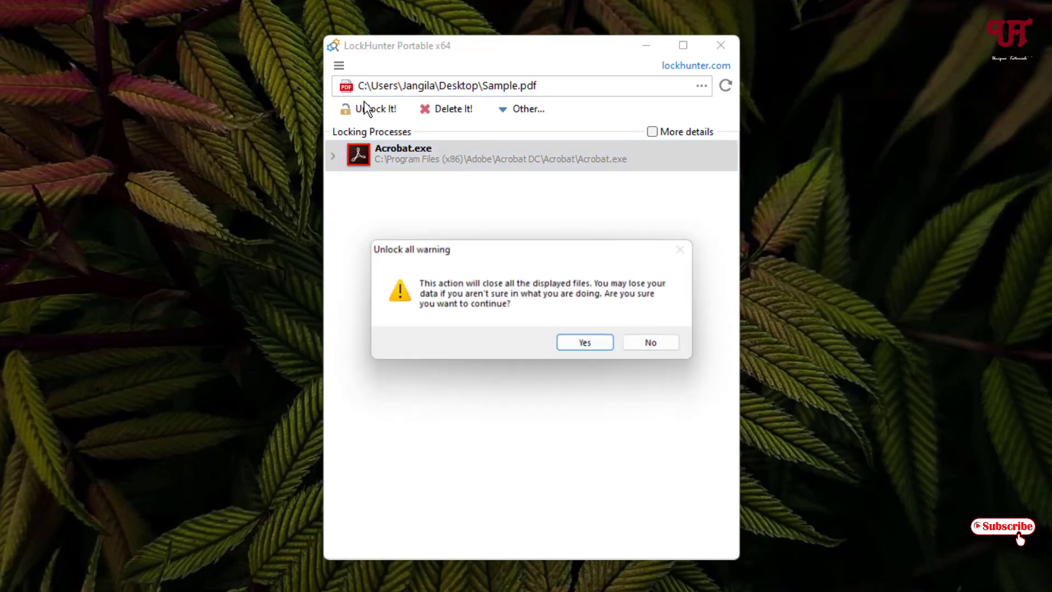
{"action": "left_click", "coordinate": [589, 342]}
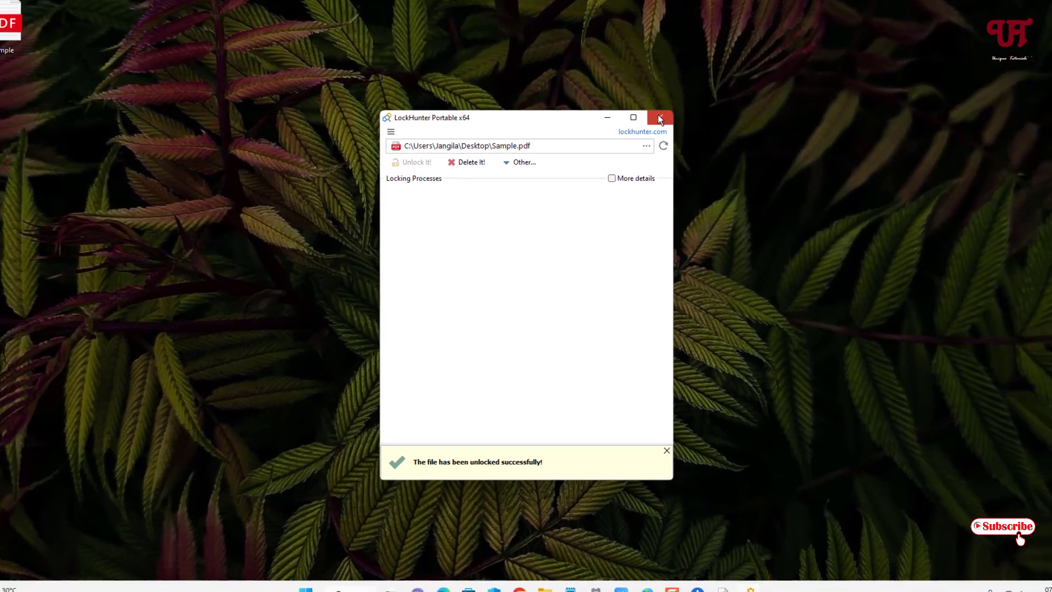
Close LockHunter and delete Sample.pdf from the desktop without error
{"action": "left_click", "coordinate": [658, 120]}
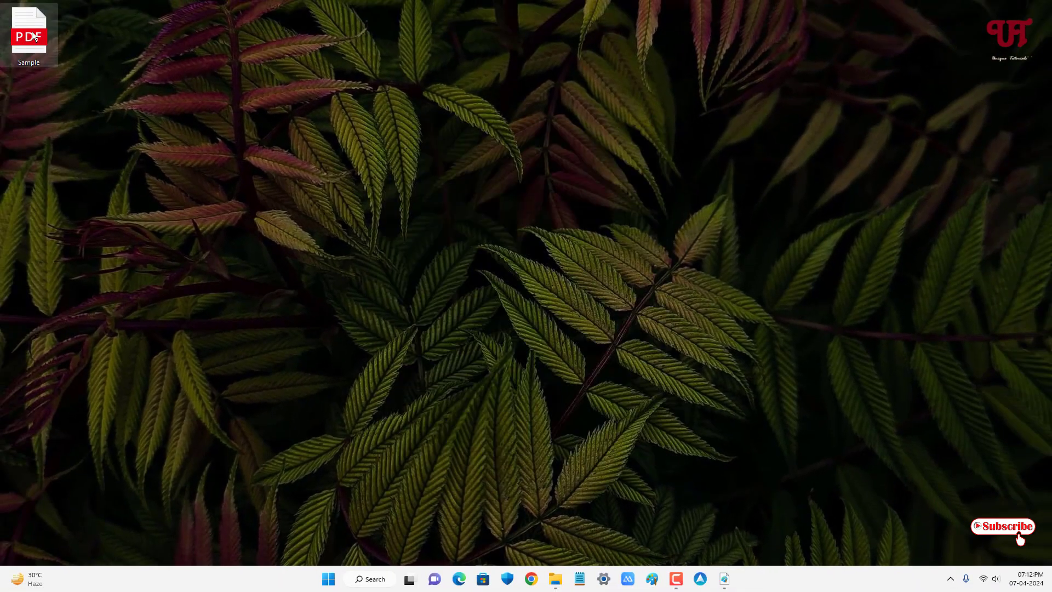
{"action": "right_click", "coordinate": [34, 37]}
{"action": "left_click", "coordinate": [133, 45]}
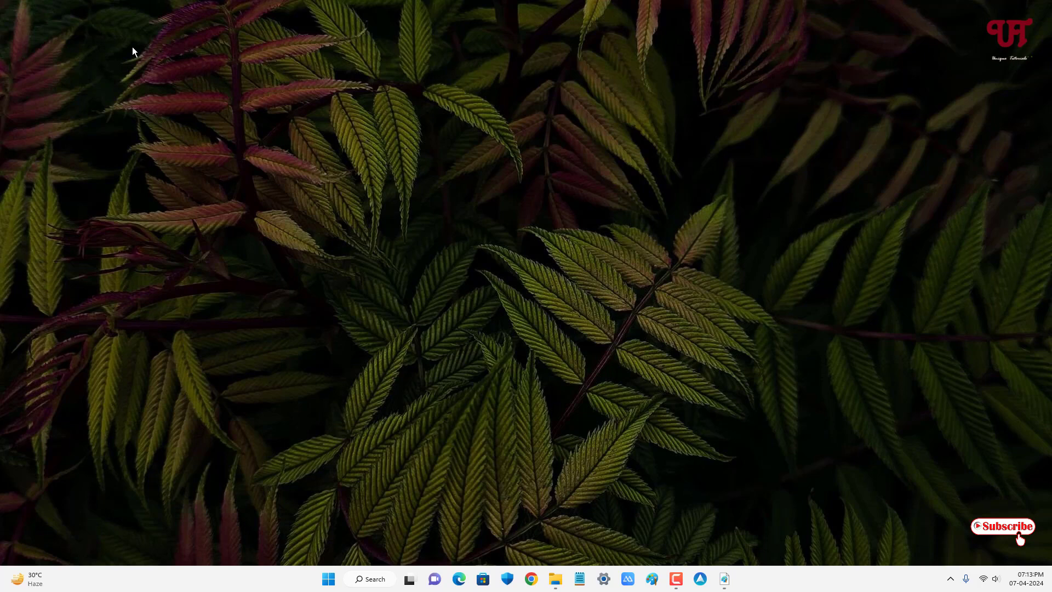